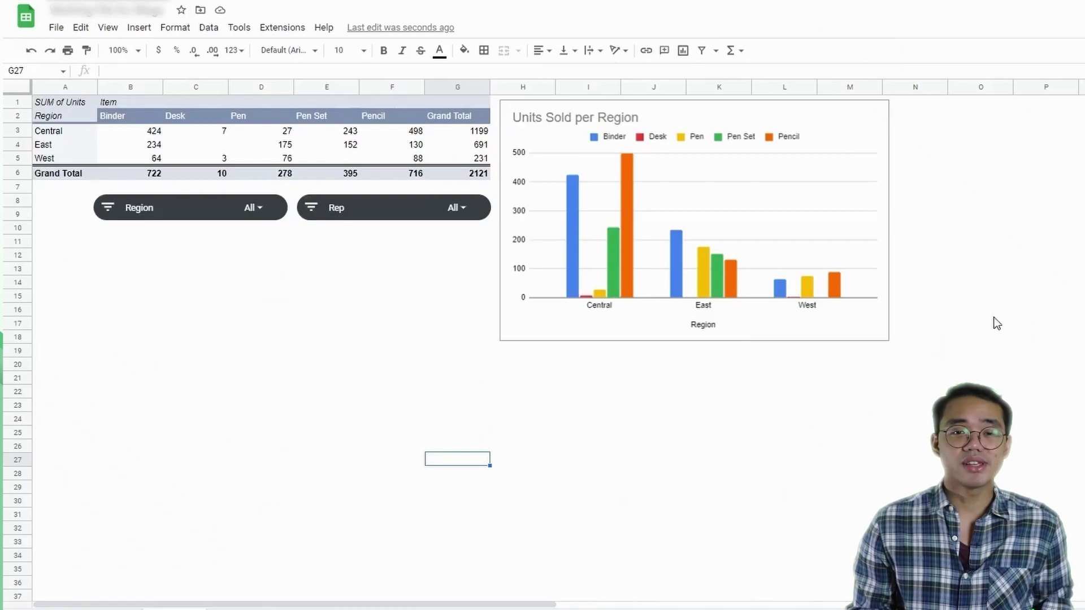
- Limit the Rep slicer to three of the 11 reps
click(456, 208)
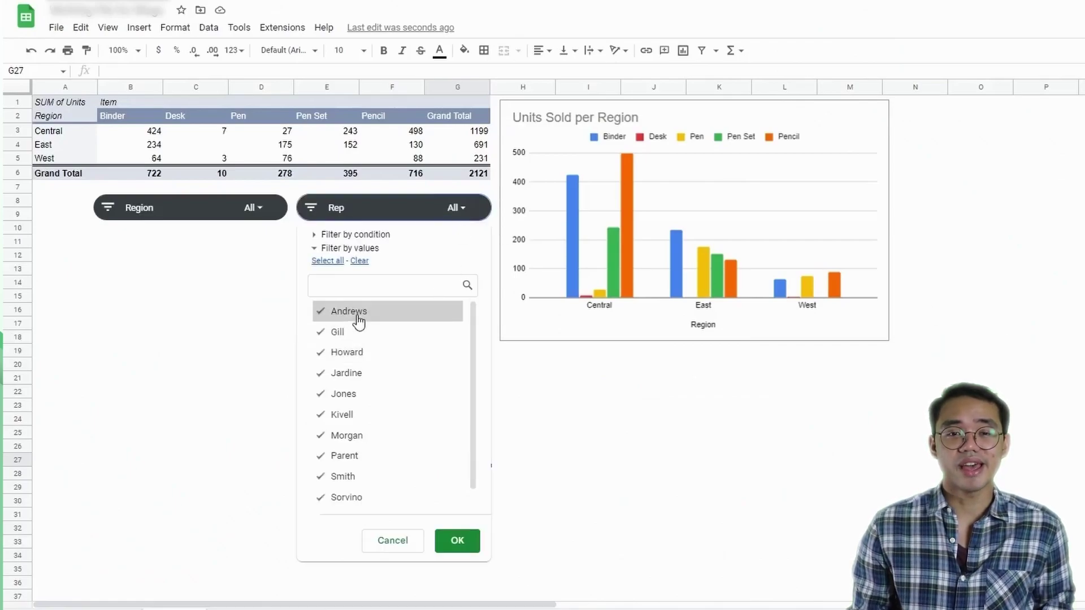
click(360, 261)
click(360, 312)
click(351, 354)
click(355, 374)
click(467, 551)
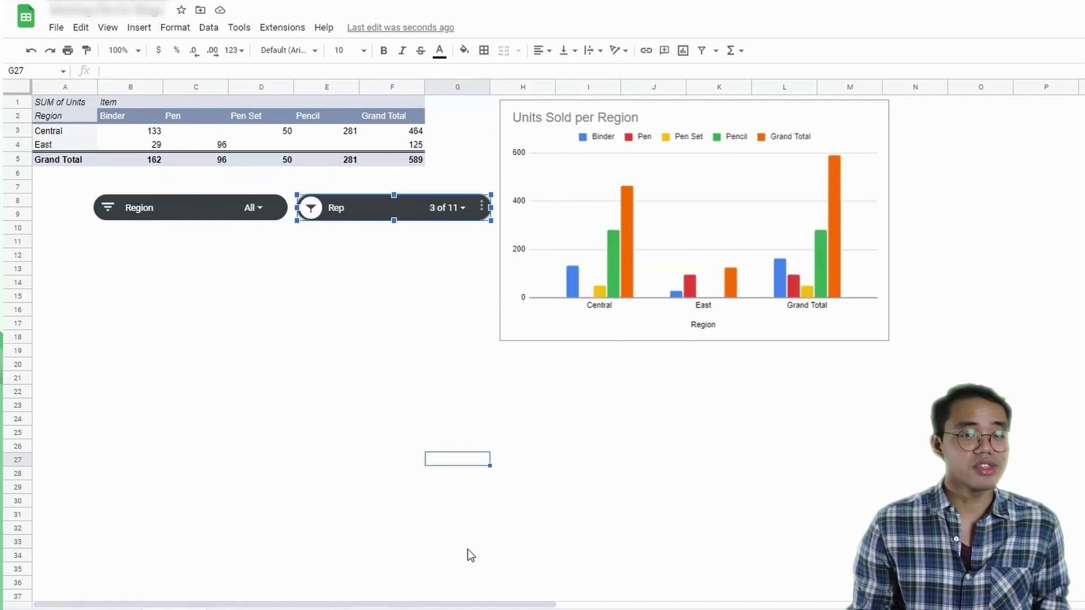
- Uncheck Central in the Region slicer so only East remains
click(252, 208)
click(148, 312)
click(253, 375)
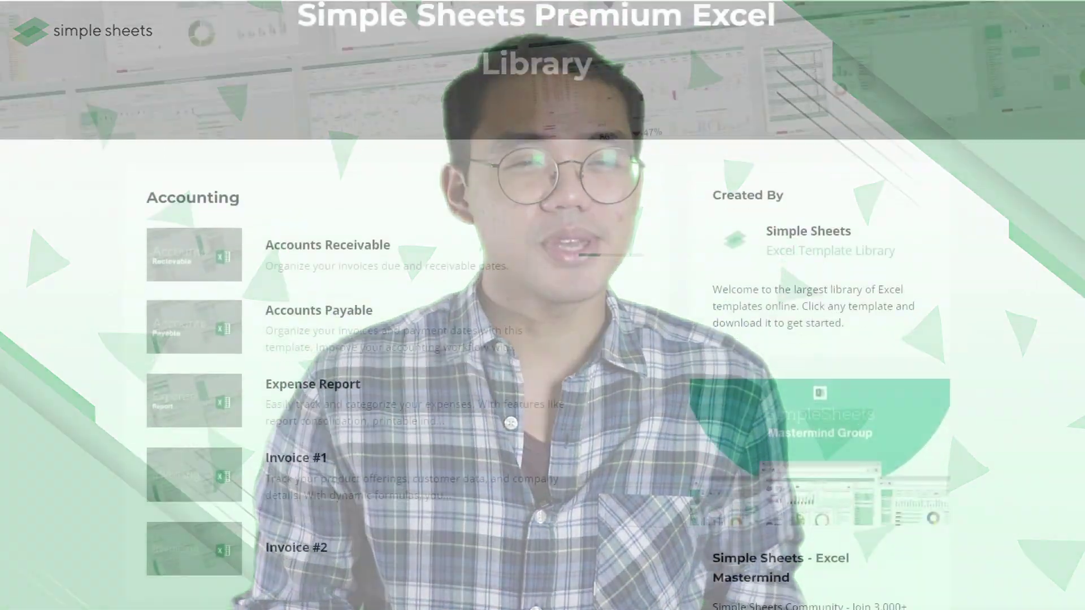
- Scroll down through the Premium Excel library's Accounting and Finance templates
scroll(396, 305, down, 15)
scroll(395, 305, down, 20)
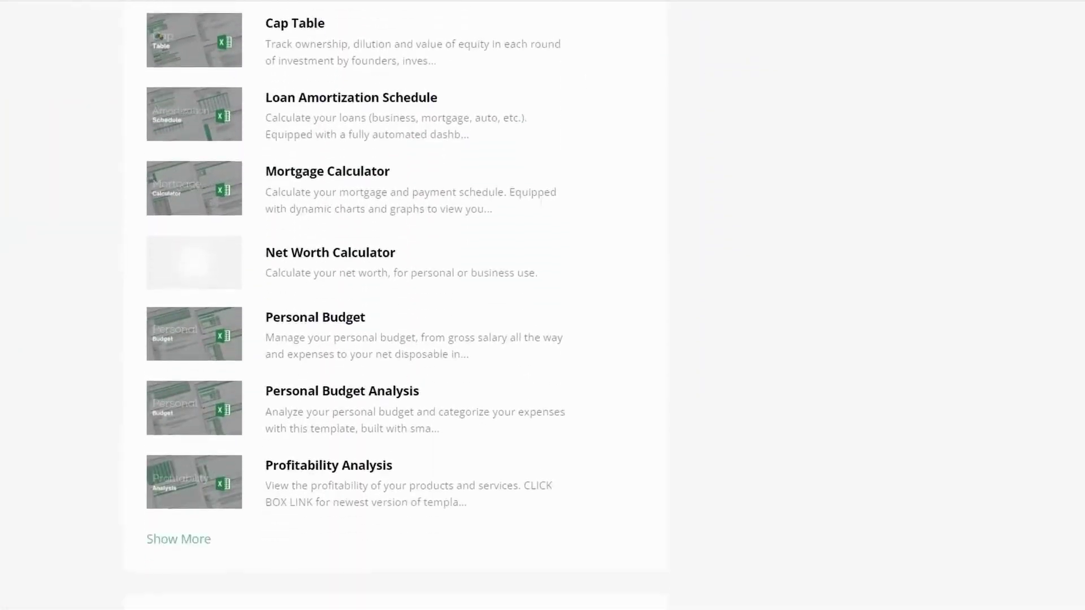
scroll(396, 306, down, 9)
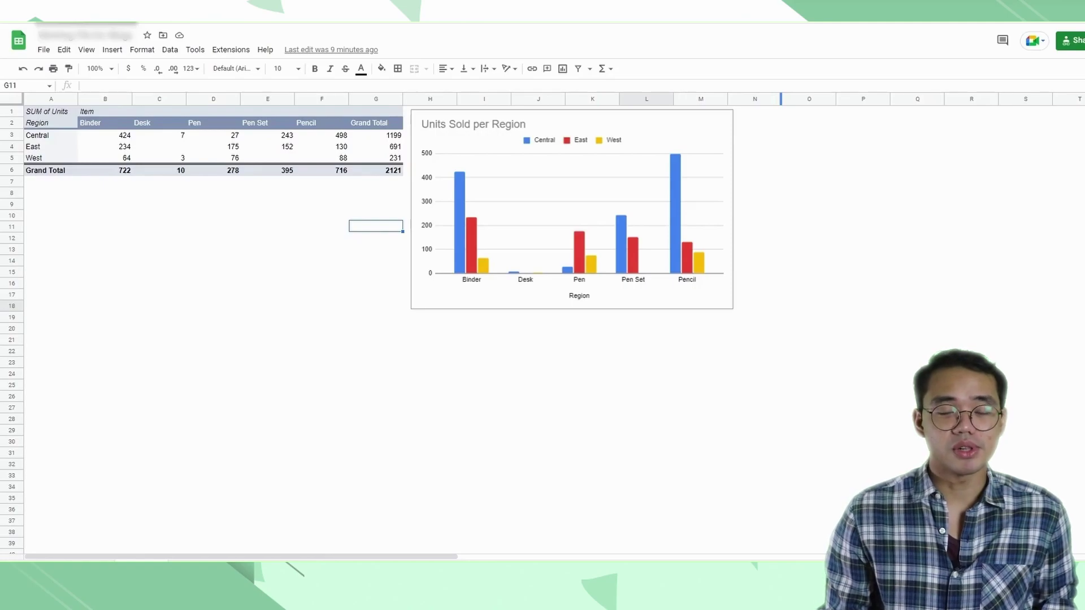
- Add a slicer from the pivot table via Data > Add a slicer and place it below the table
mouse_move(189, 154)
click(313, 150)
click(298, 139)
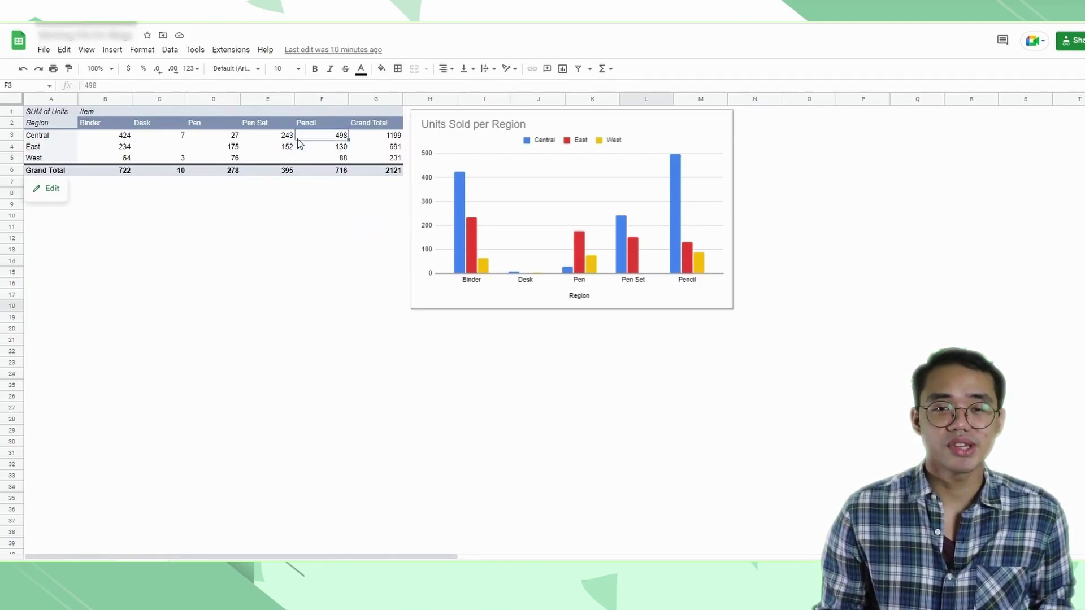
click(171, 50)
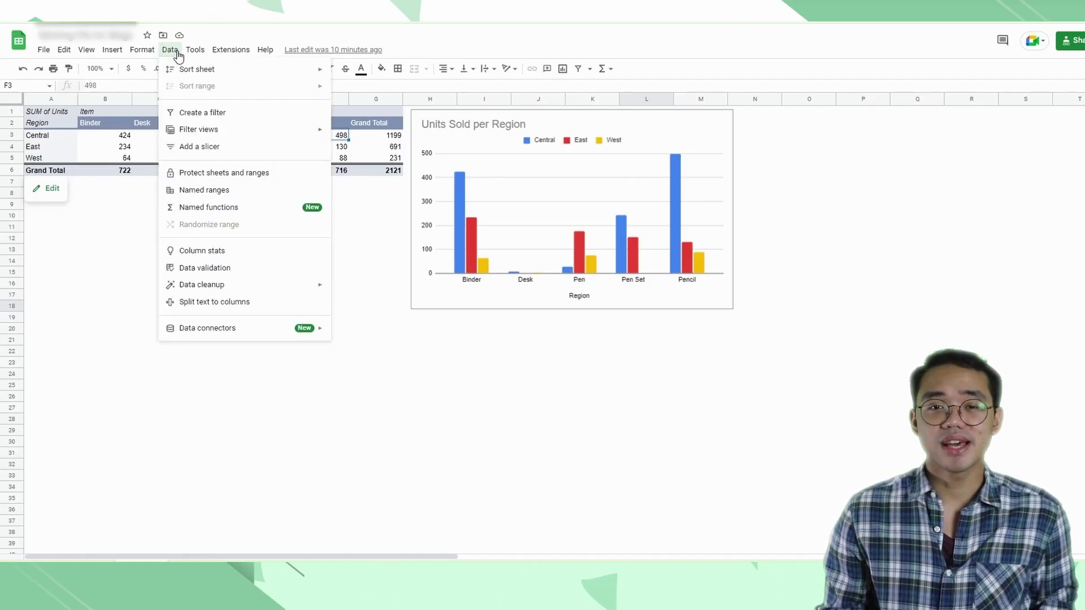
click(206, 150)
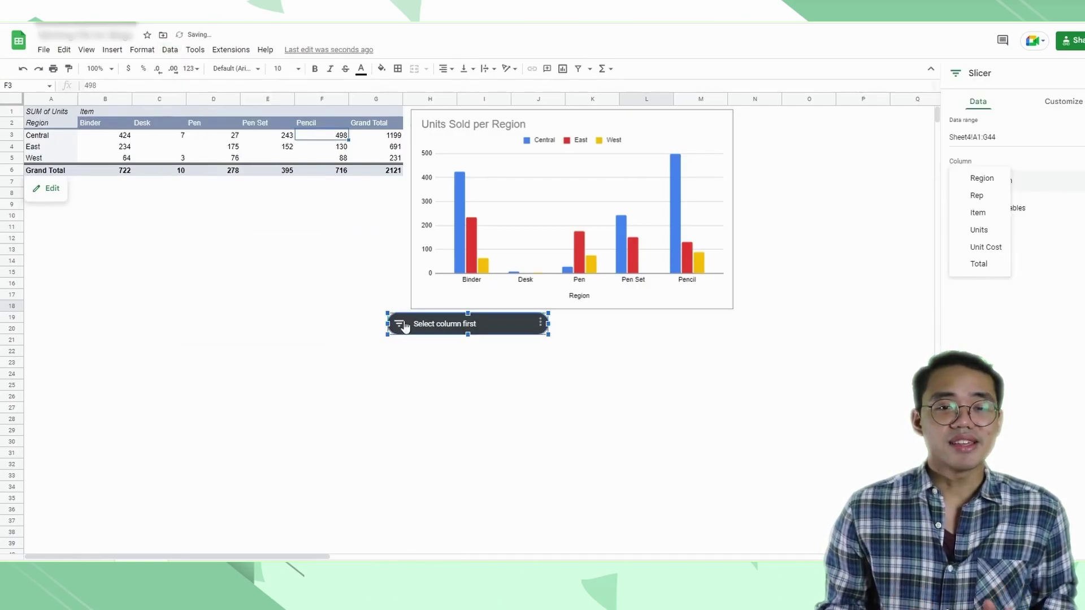
click(433, 338)
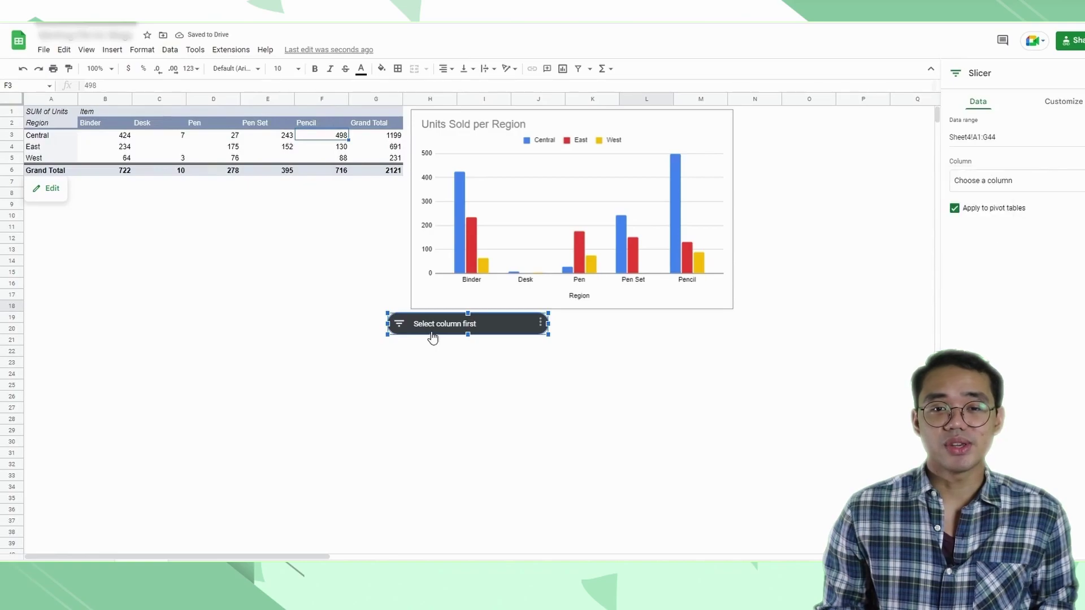
drag(434, 337, 285, 201)
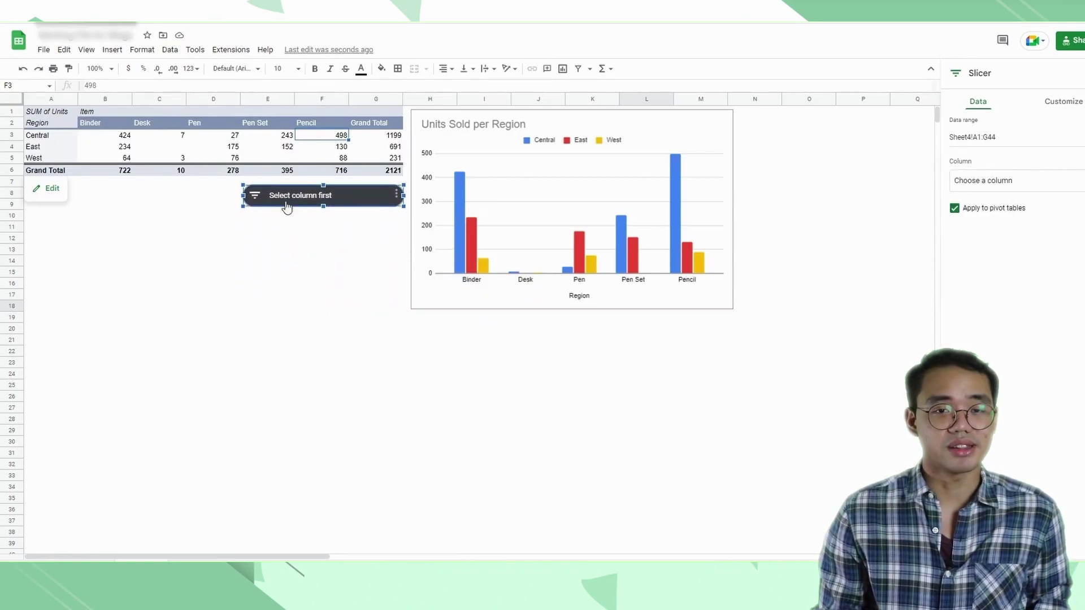
click(283, 218)
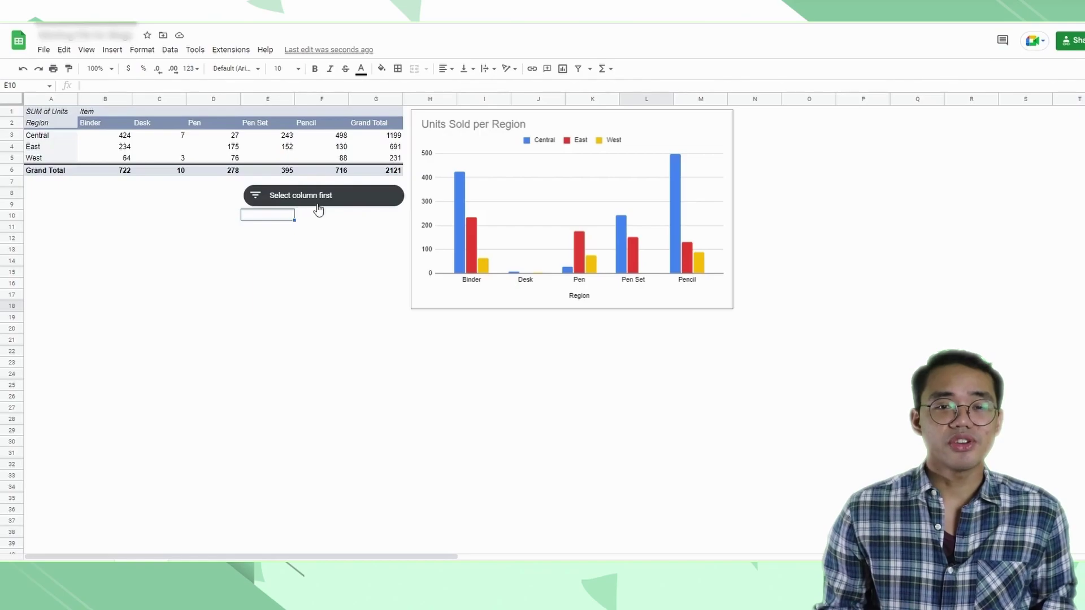
- Set the new slicer's column to Rep, leaving it showing All
click(341, 204)
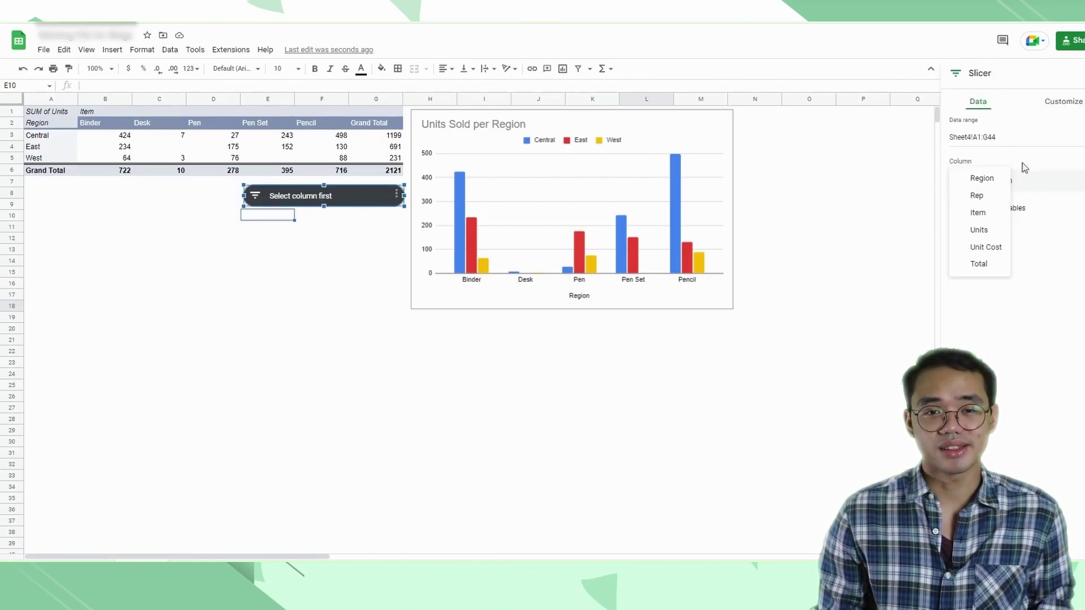
click(1059, 227)
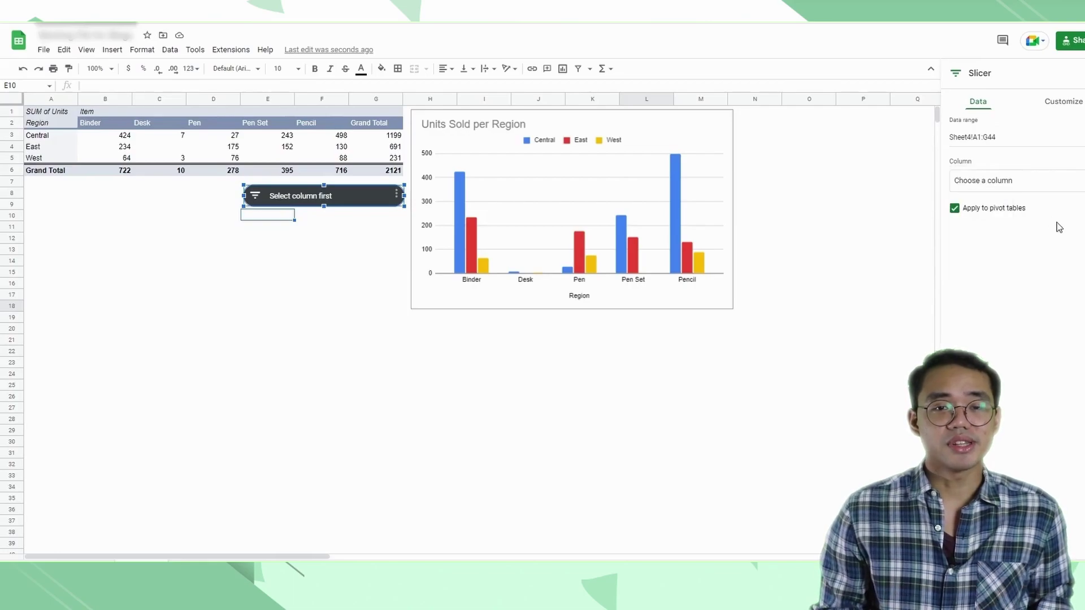
click(1020, 182)
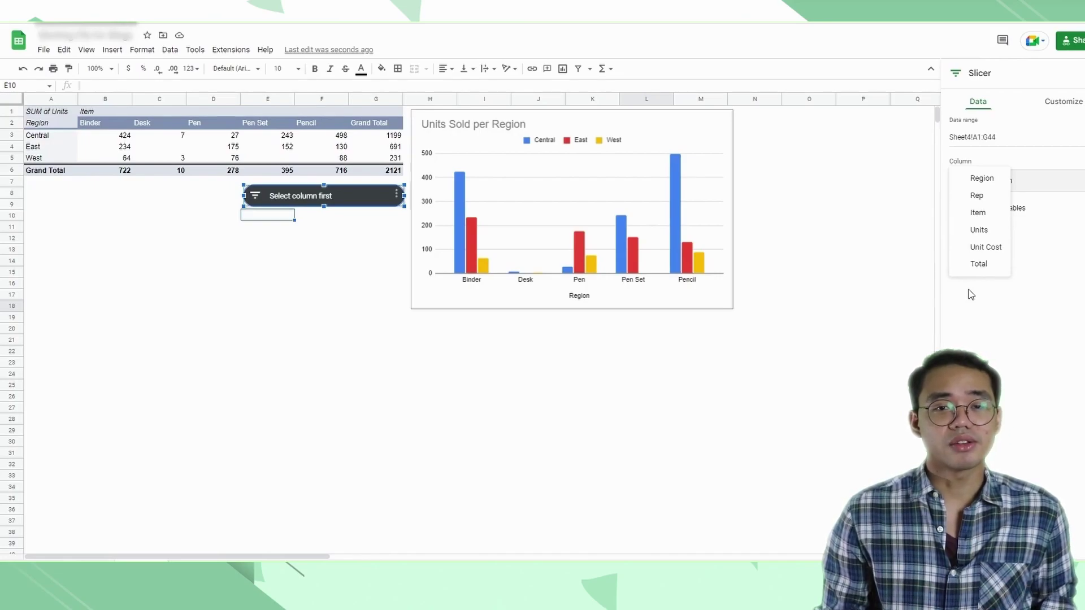
click(988, 195)
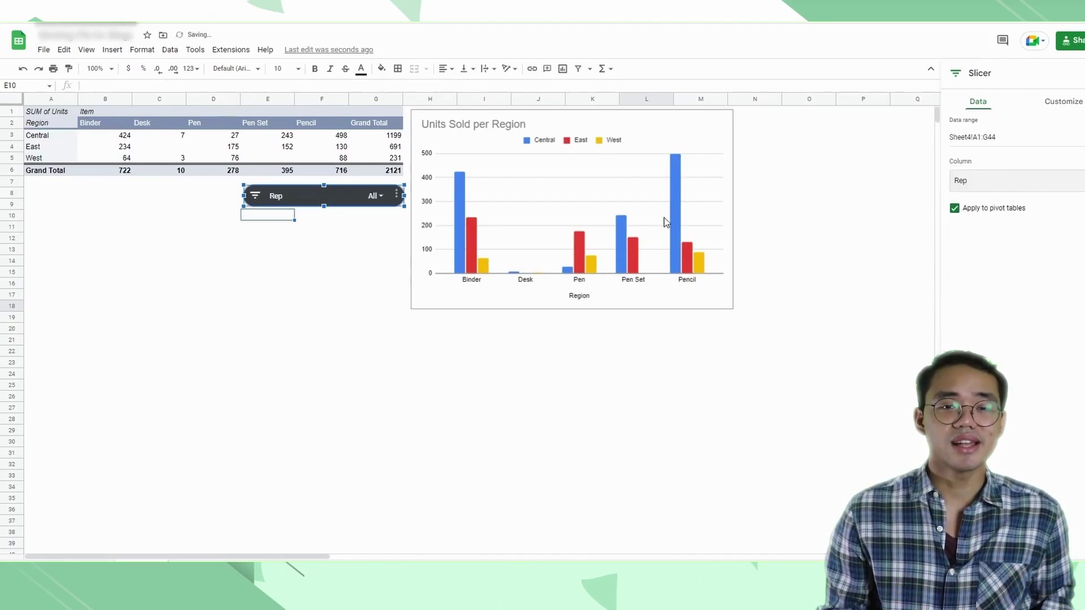
click(345, 229)
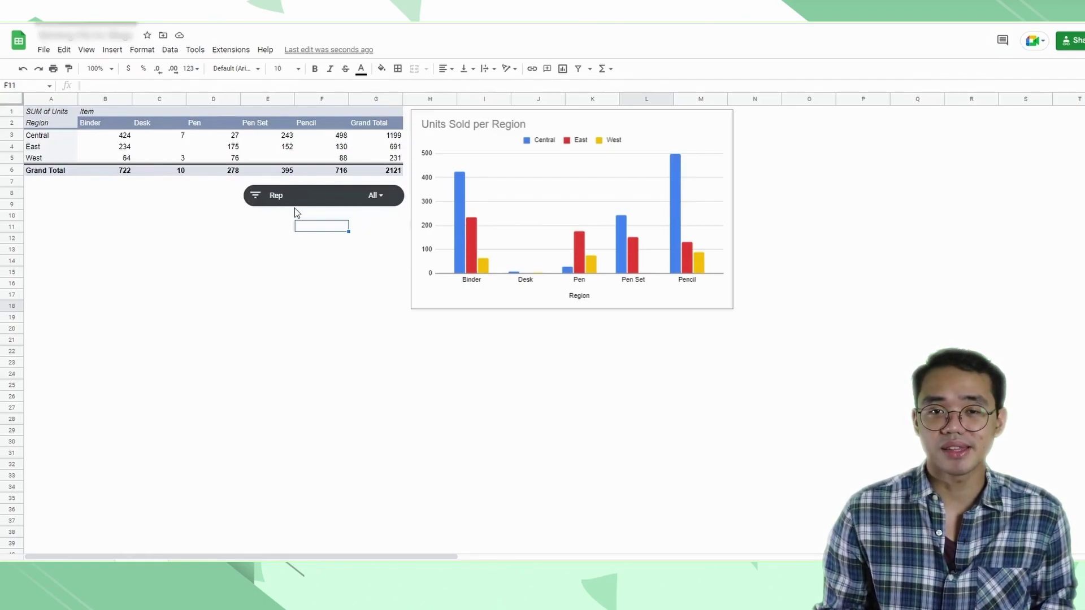
- Toggle reps in the Rep slicer list, ending with every rep checked again
click(381, 196)
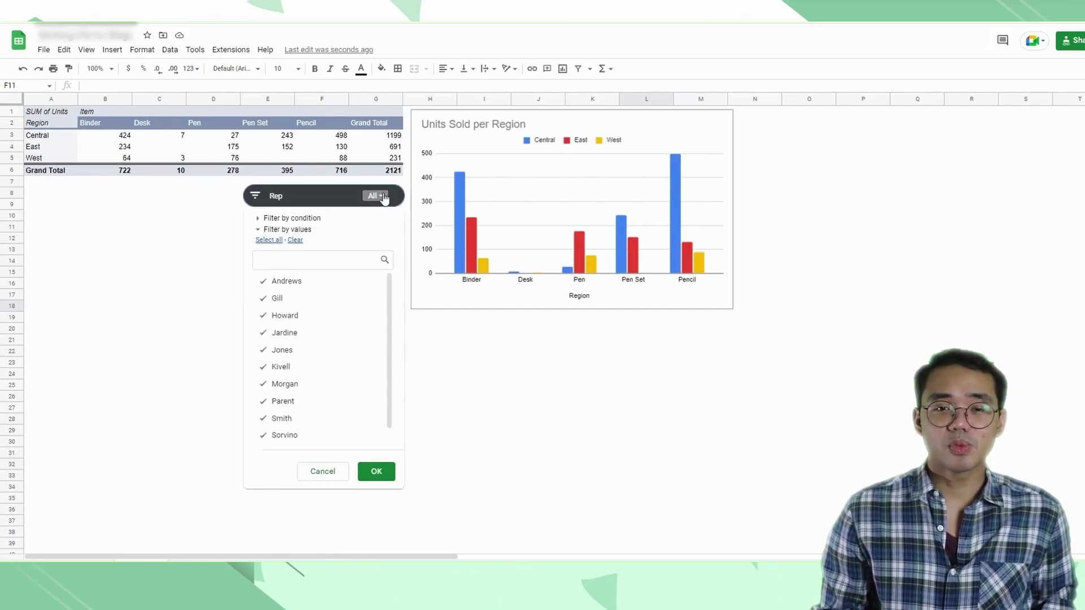
click(325, 288)
click(322, 333)
click(312, 316)
click(312, 301)
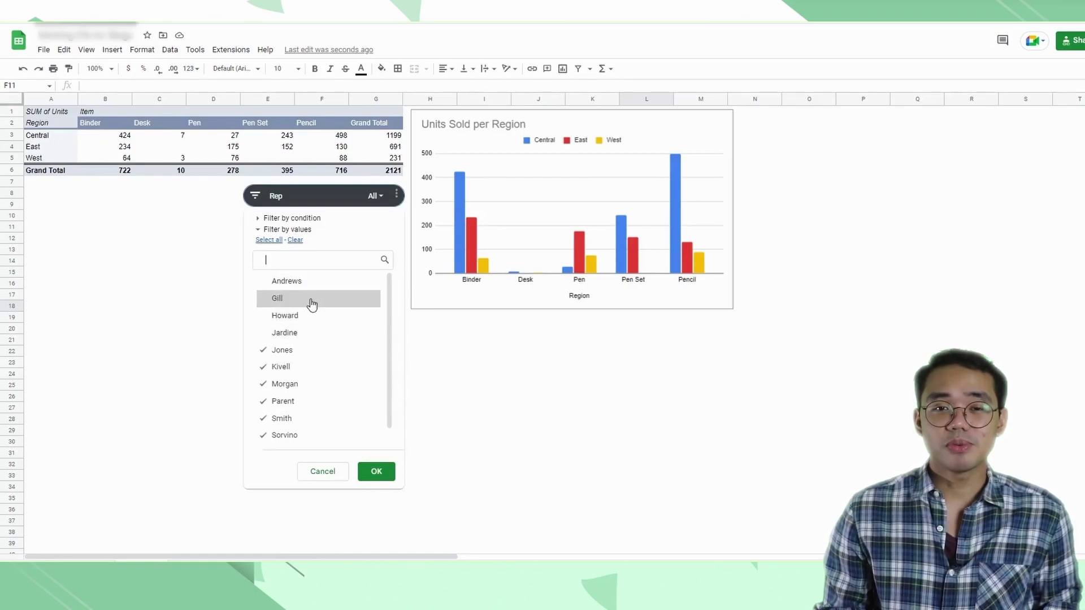
click(311, 350)
click(310, 367)
click(308, 384)
click(305, 384)
click(303, 403)
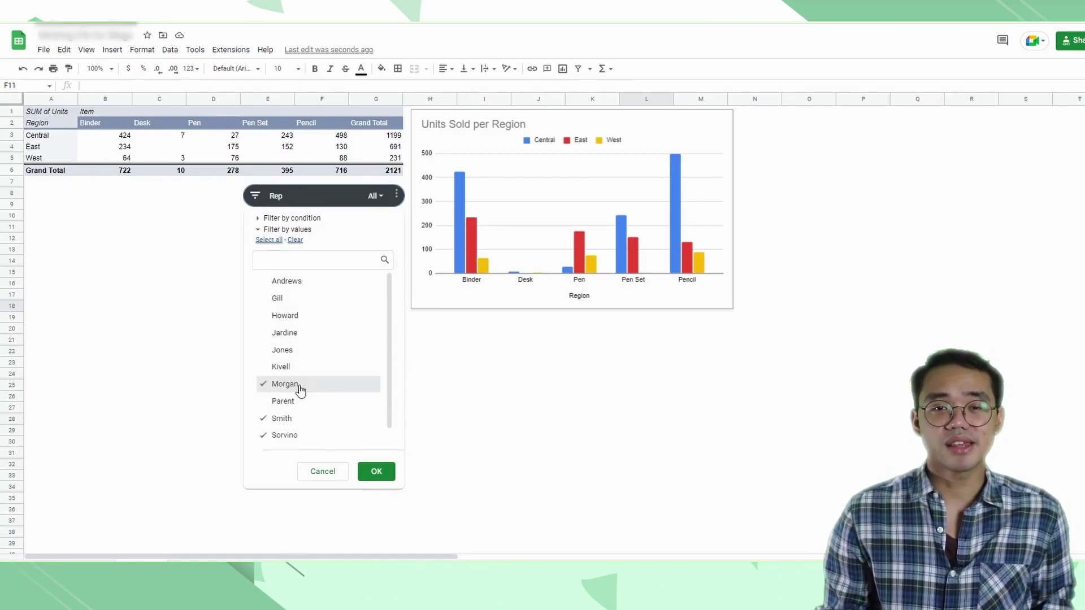
click(277, 241)
click(294, 241)
click(274, 241)
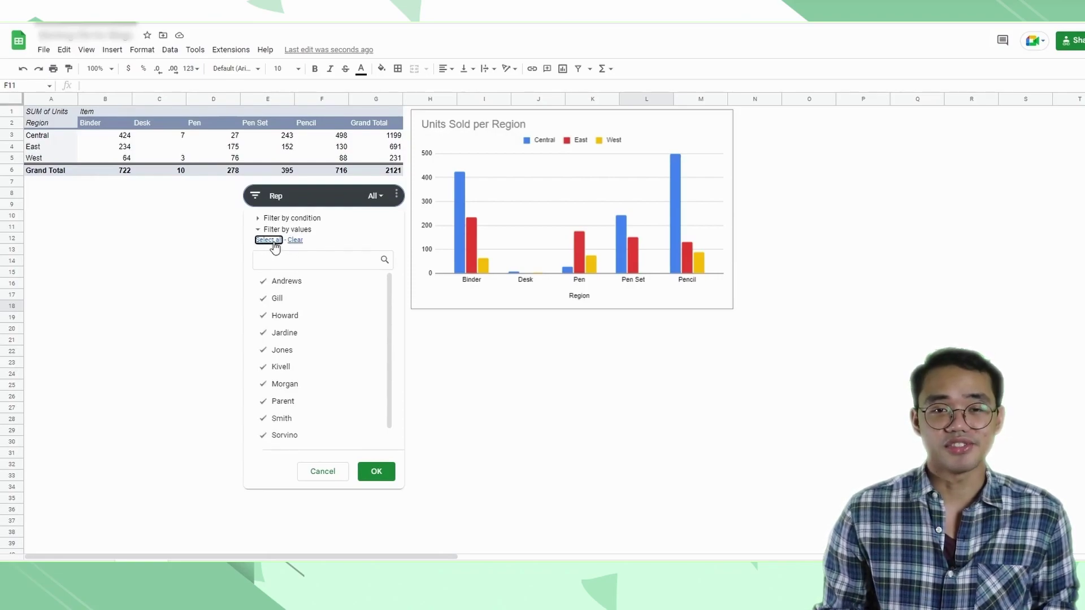
- Exclude Gill, Jardine, Jones and Kivell, leaving 7 of 11 reps and a 1038 grand total
click(277, 299)
click(286, 219)
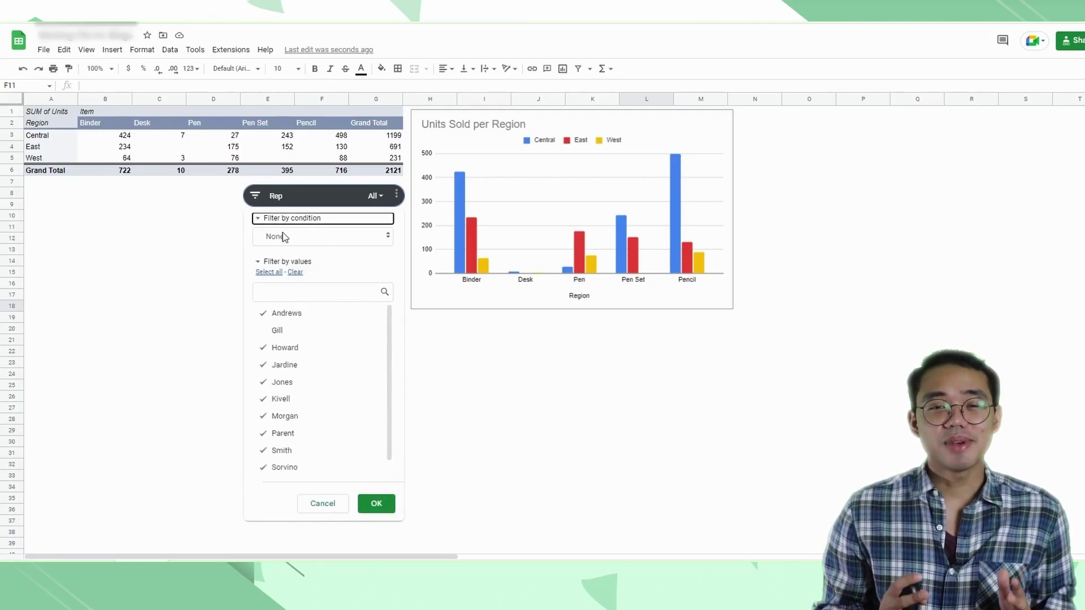
click(284, 237)
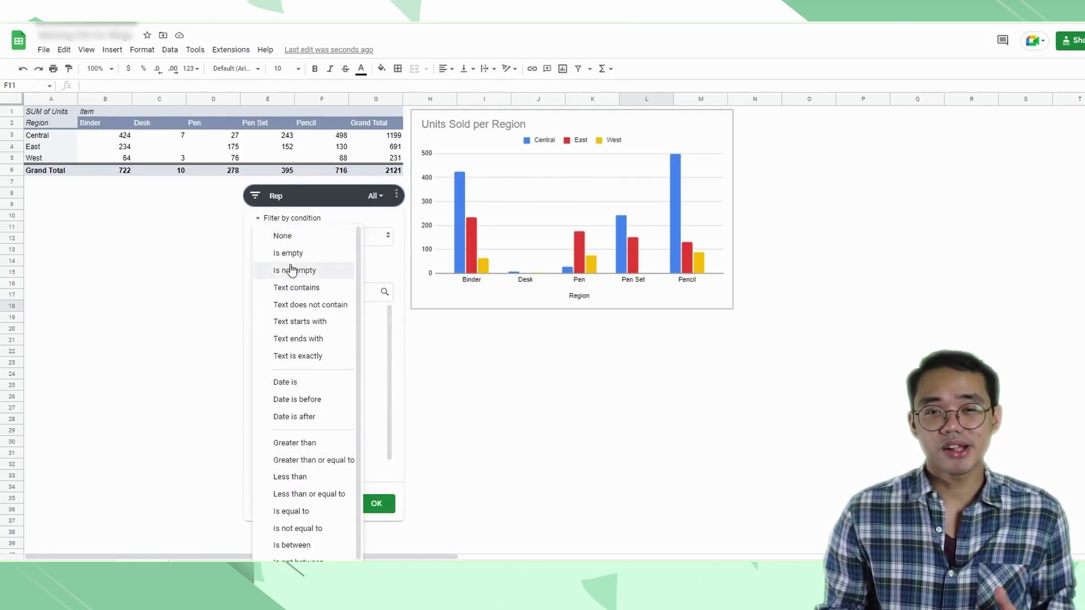
click(380, 271)
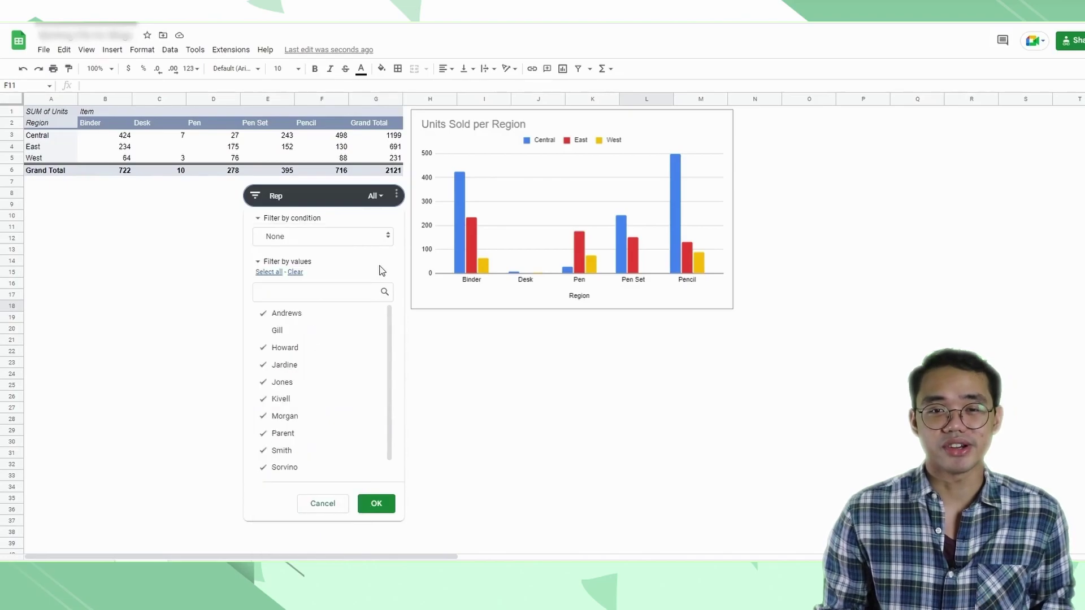
click(317, 365)
click(313, 382)
click(310, 399)
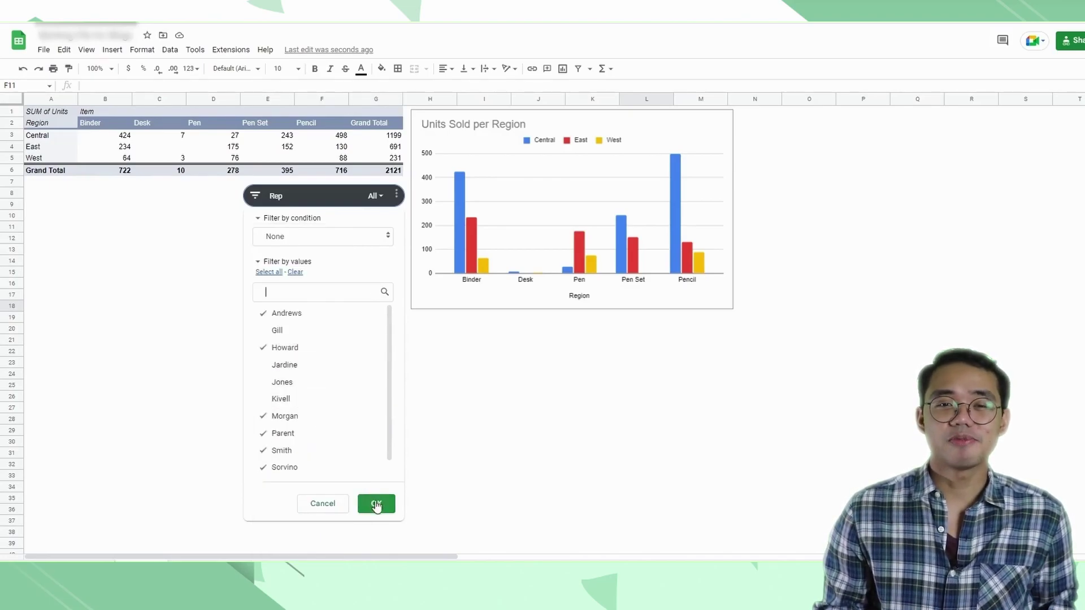
click(377, 504)
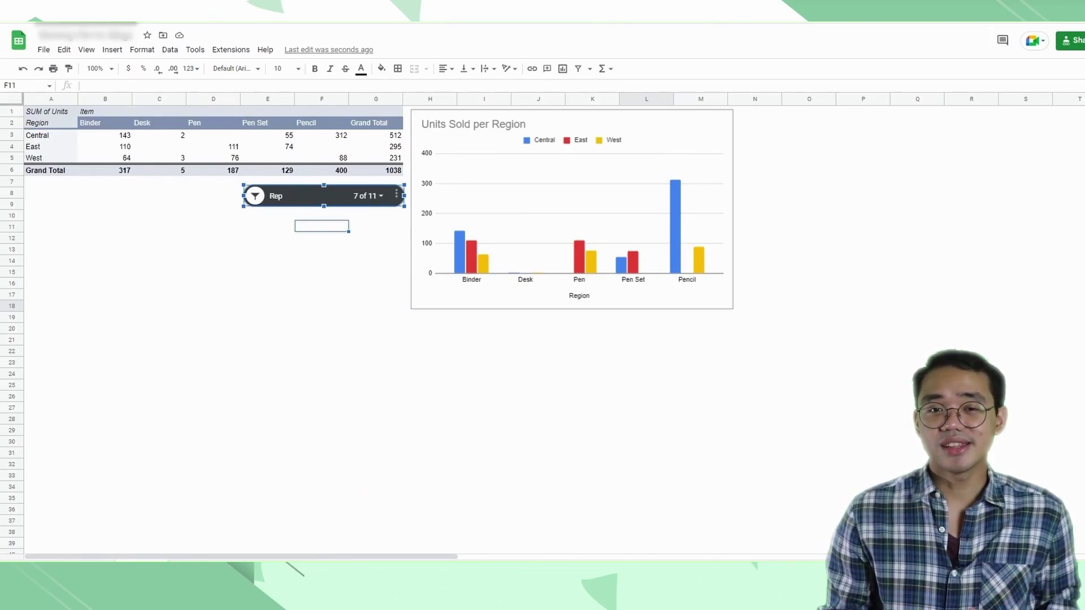
key(Escape)
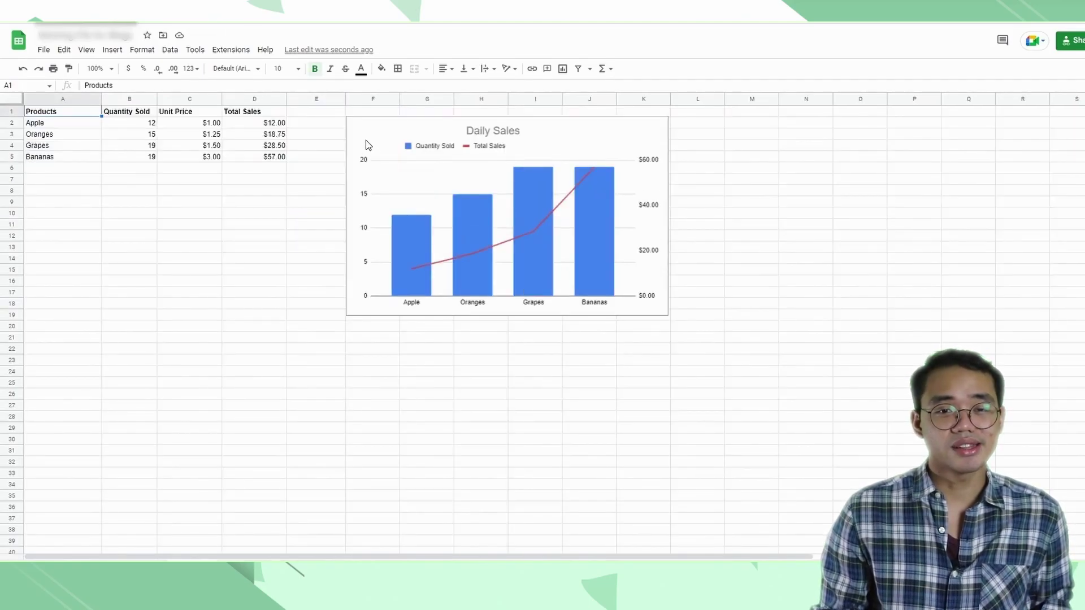
- Add a slicer for the Daily Sales chart beside the data, filtering the Products column
click(368, 145)
click(170, 50)
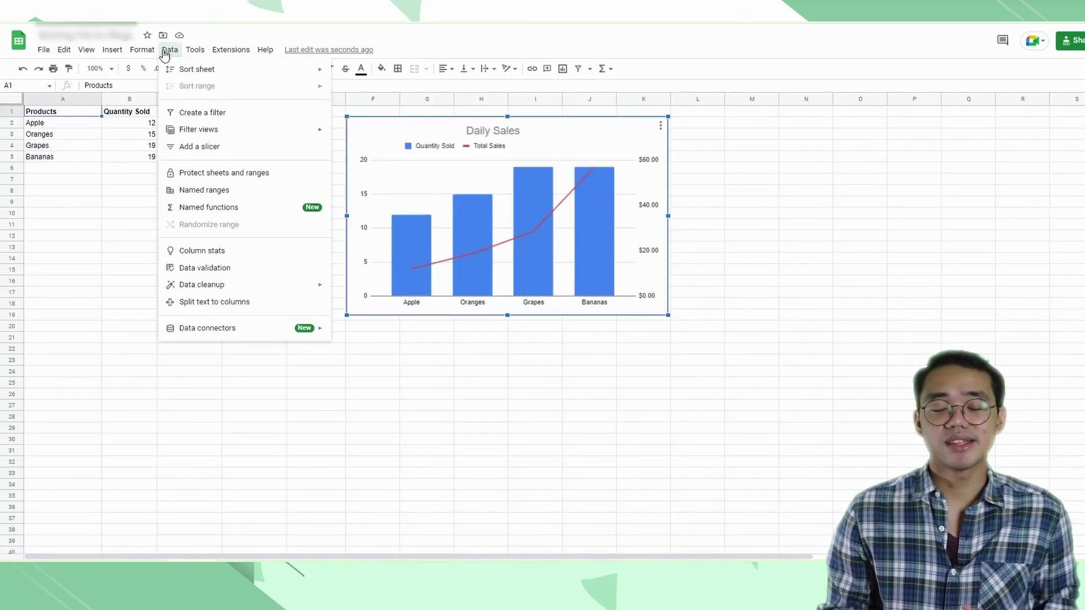
click(204, 147)
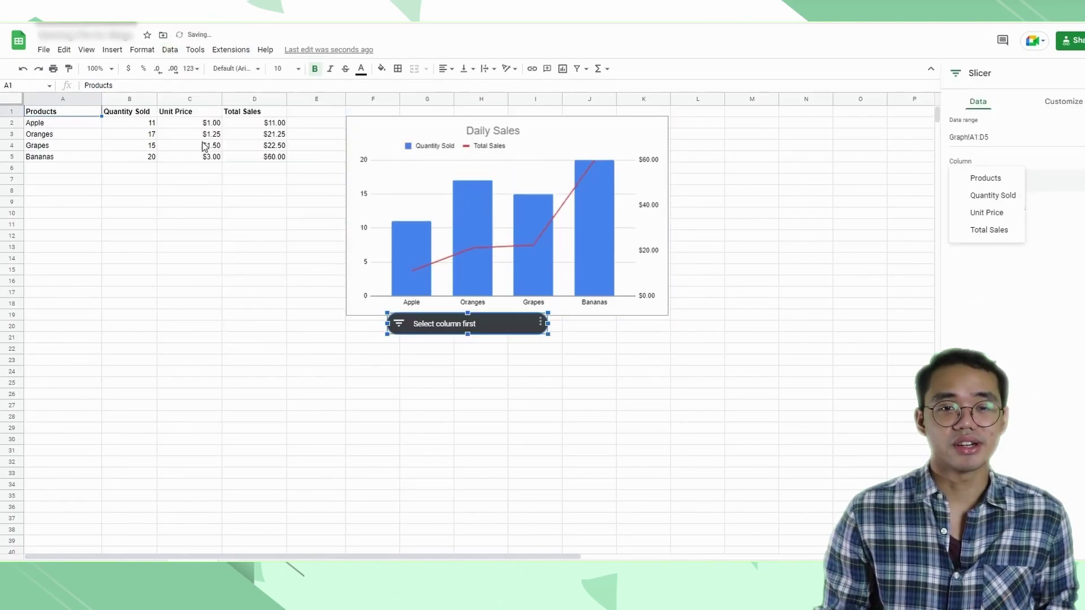
drag(440, 334, 162, 148)
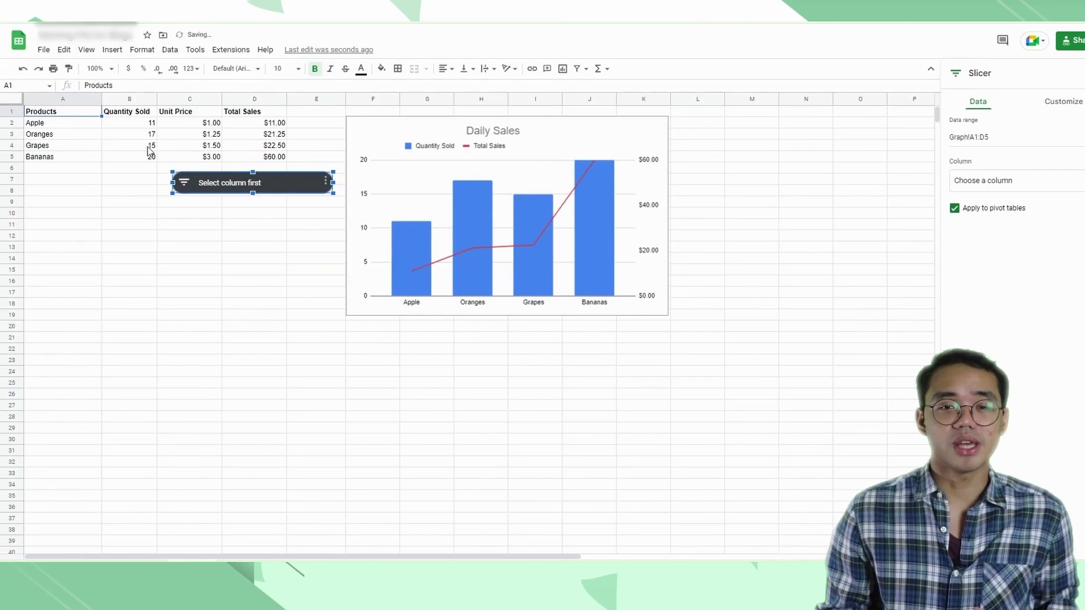
click(1003, 186)
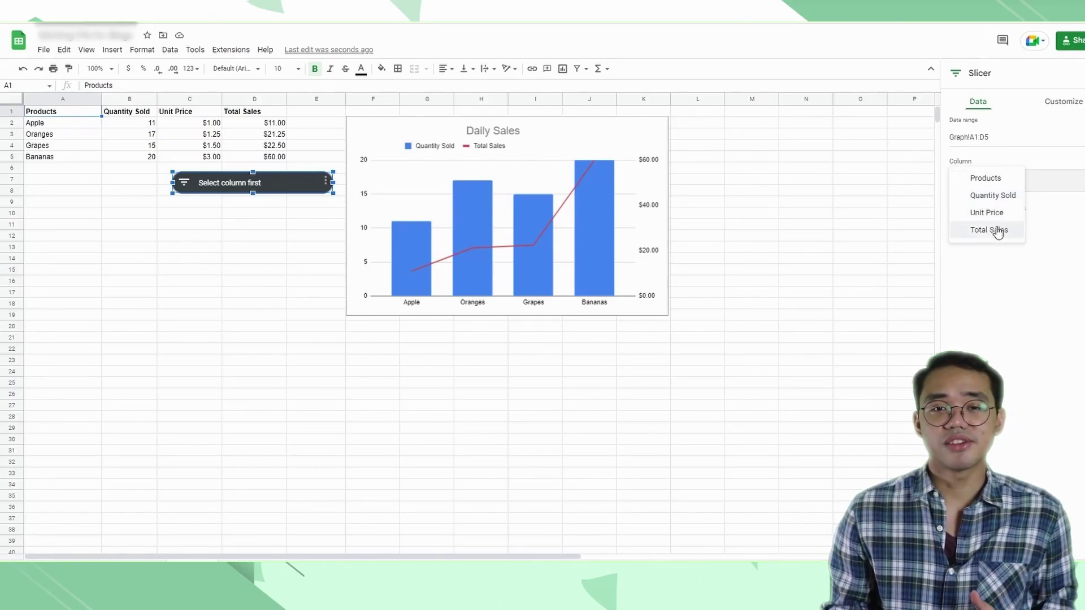
click(988, 178)
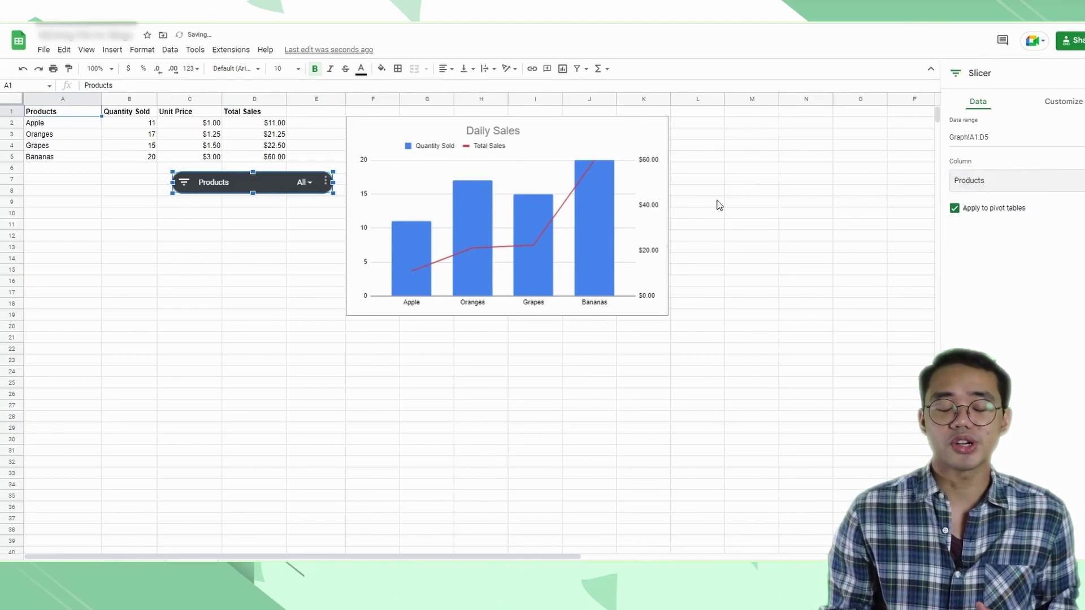
- Uncheck Bananas and Apple so the Products slicer shows only Oranges and Grapes
click(303, 182)
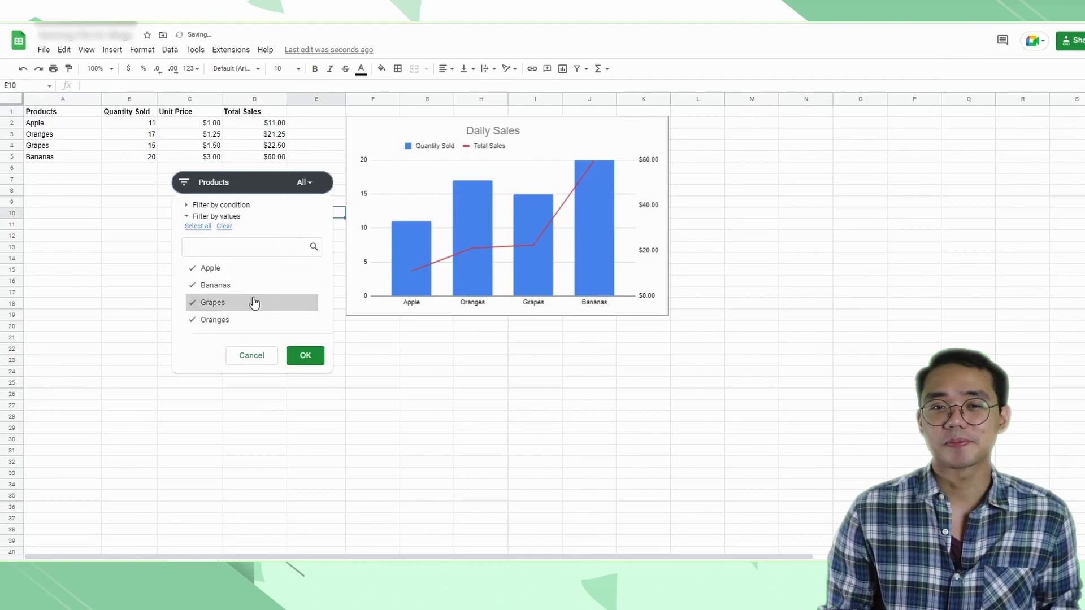
click(242, 285)
click(242, 268)
click(305, 355)
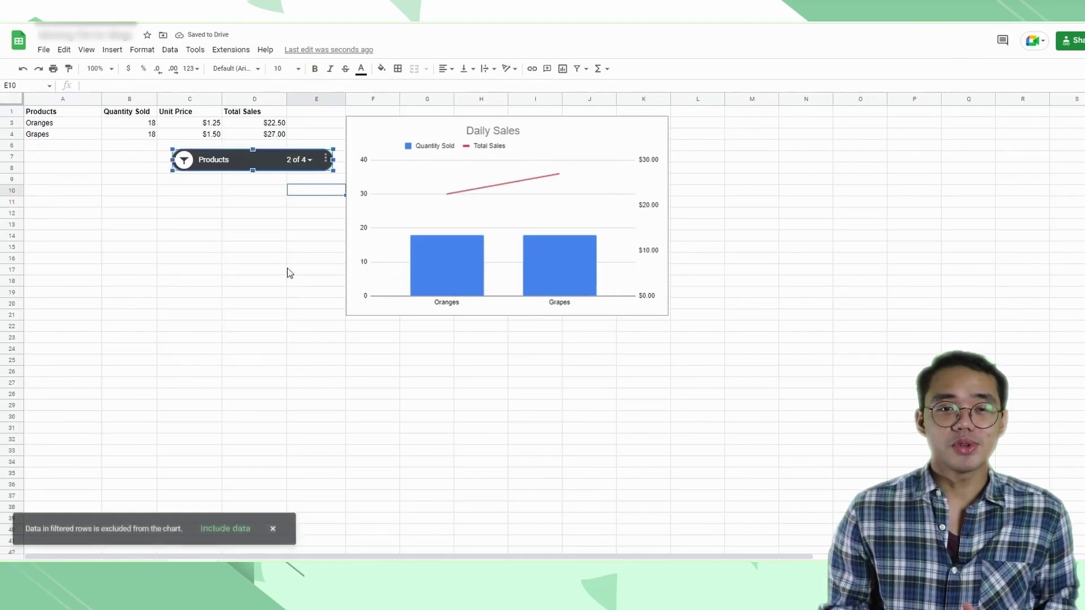
click(268, 164)
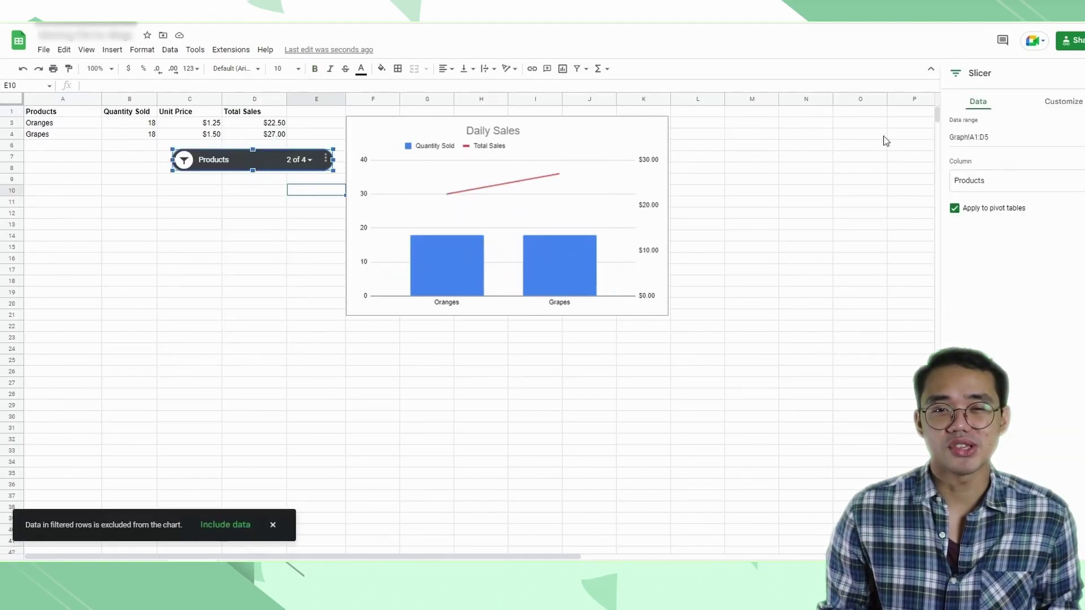
- Show the Products slicer's Customize settings and select its Title text
click(1067, 105)
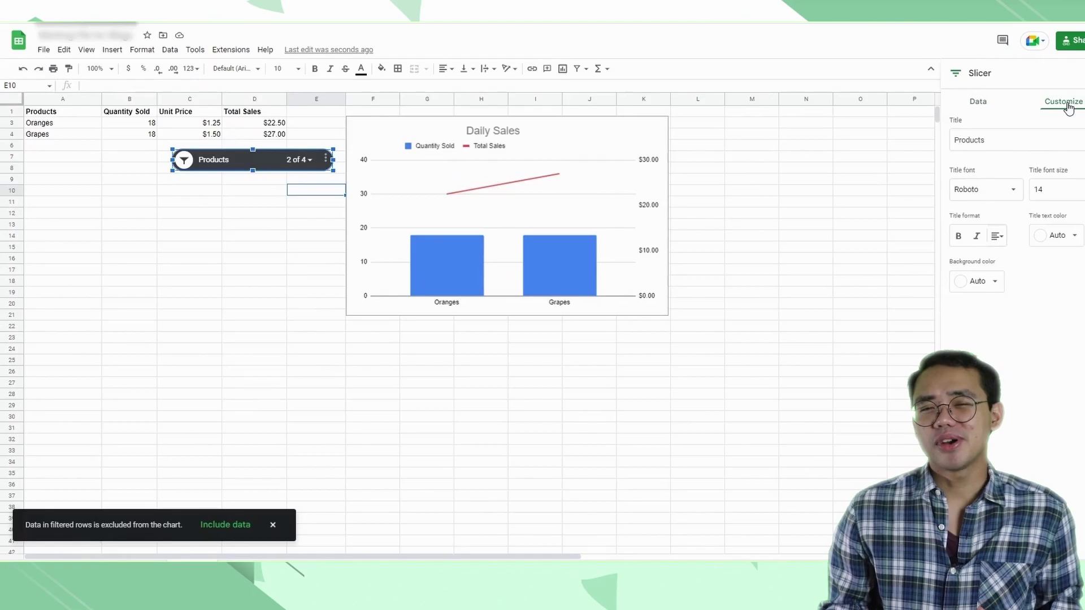
click(1043, 138)
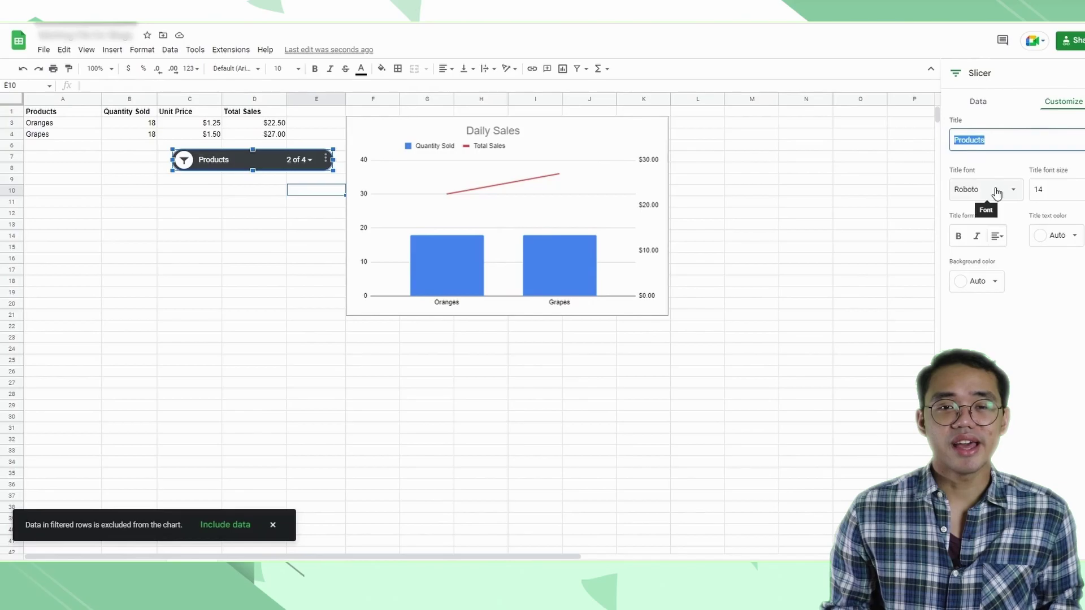